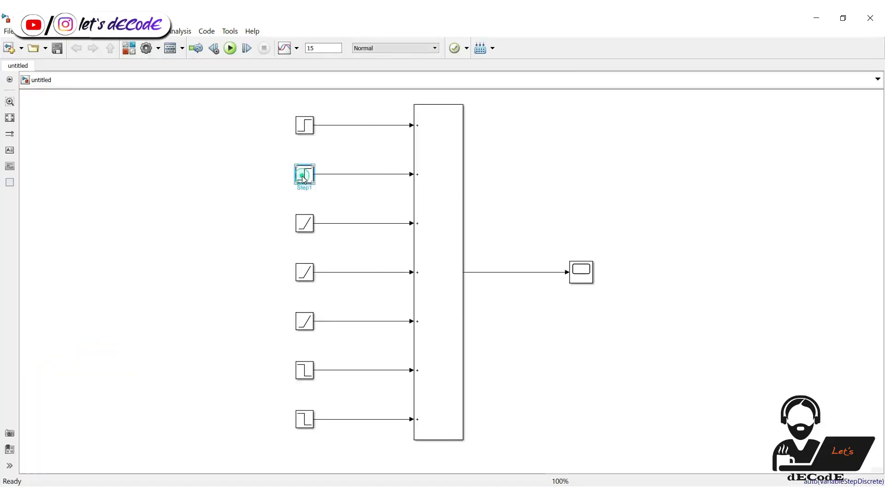
# Set Step1's step time to 1
pyautogui.doubleClick(303, 178)
pyautogui.doubleClick(350, 136)
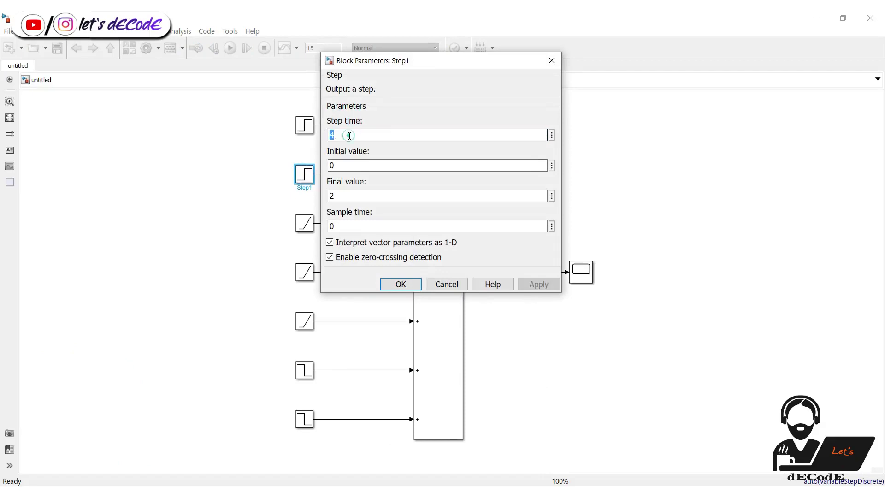
pyautogui.write('1')
pyautogui.click(401, 284)
# Check Ramp1's slope value and leave its settings unchanged
pyautogui.click(300, 273)
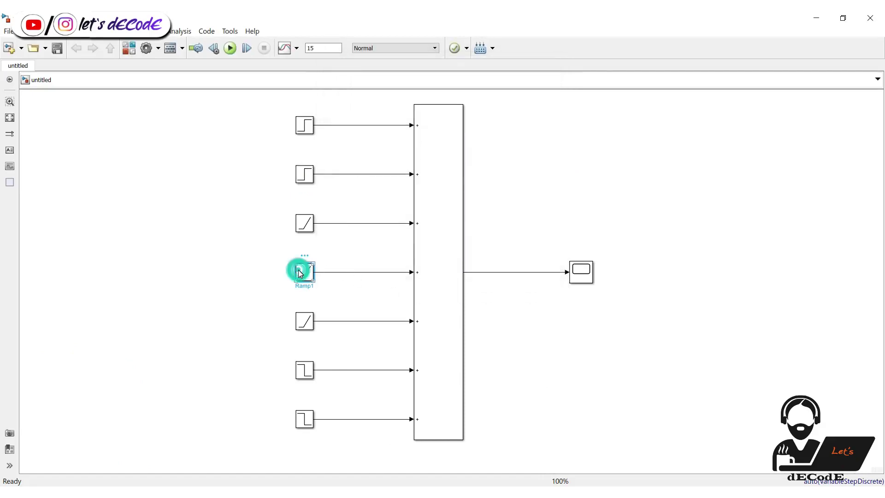
pyautogui.doubleClick(300, 273)
pyautogui.click(355, 251)
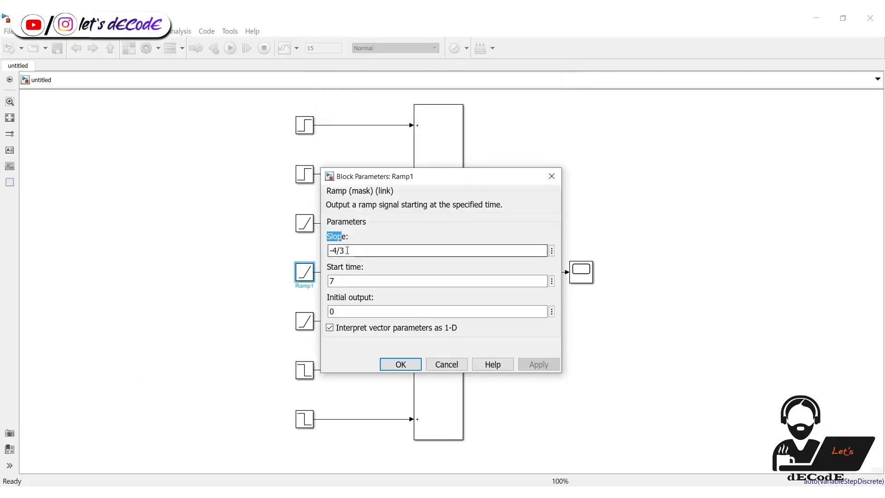
pyautogui.click(400, 364)
# Set Step2's final value to -2 and view the combined signal on a maximized Scope
pyautogui.doubleClick(304, 370)
pyautogui.doubleClick(346, 386)
pyautogui.write('-2')
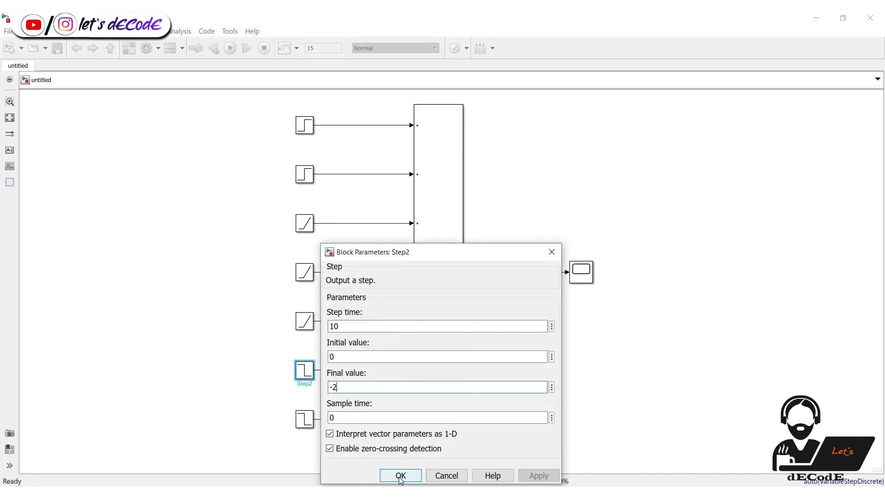
pyautogui.click(400, 476)
pyautogui.doubleClick(582, 275)
pyautogui.click(628, 106)
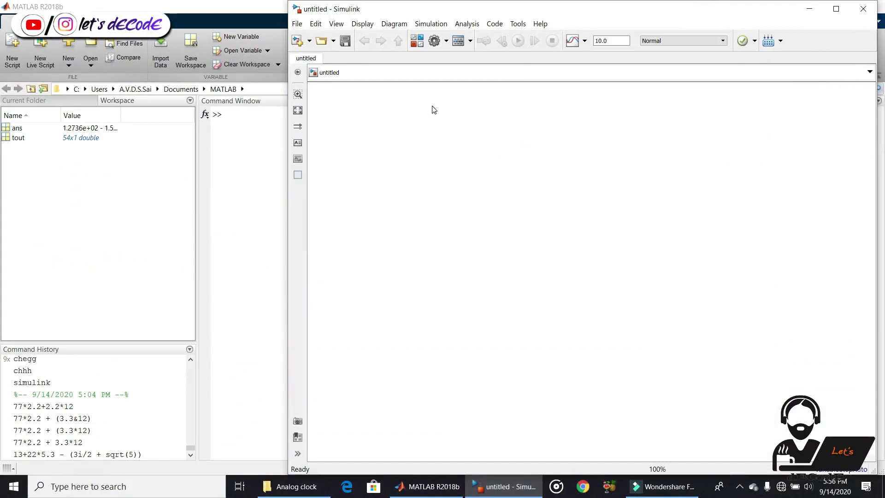
# Add Transfer Fcn, Step and Scope blocks from the Library Browser to the model
pyautogui.click(417, 42)
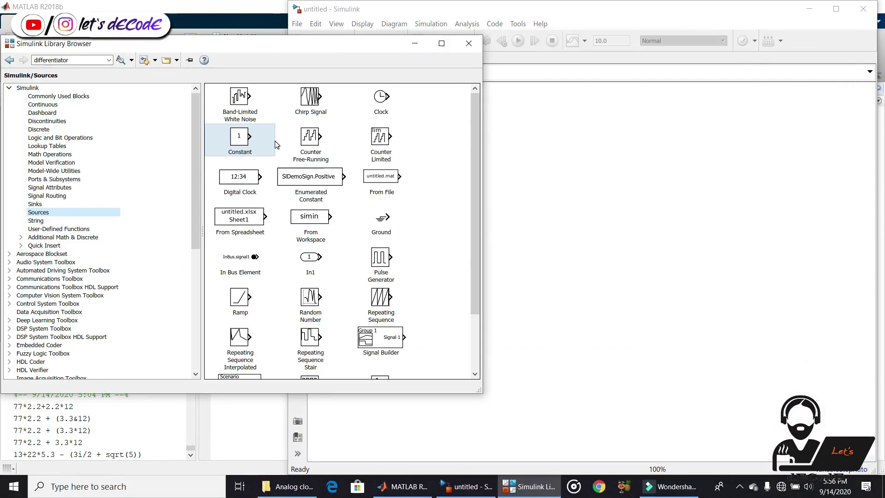
pyautogui.scroll(1, 197, 200)
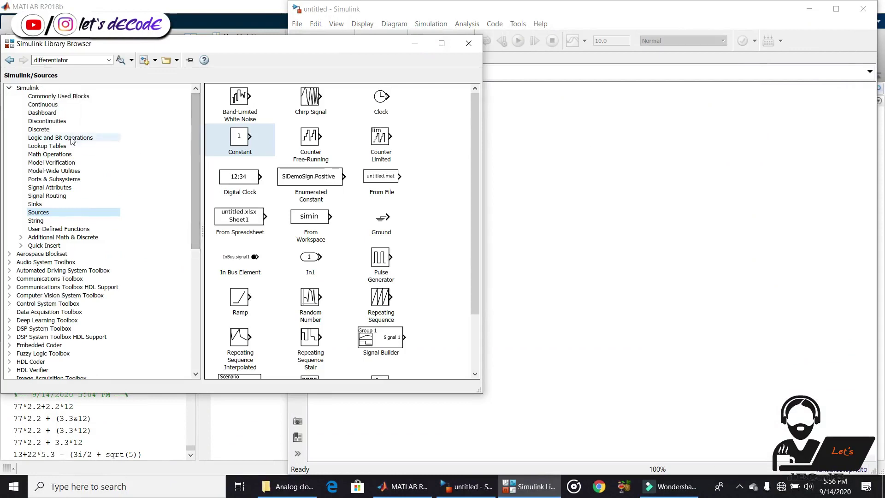
pyautogui.click(63, 105)
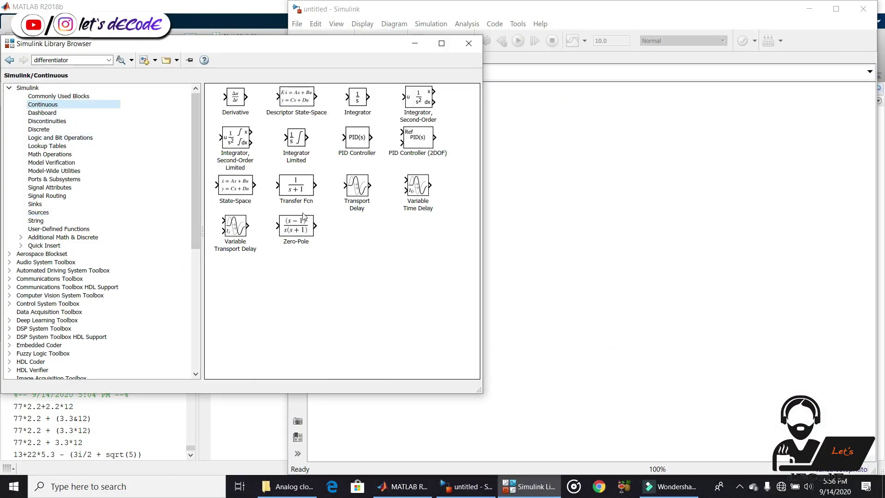
pyautogui.moveTo(295, 190); pyautogui.dragTo(580, 187)
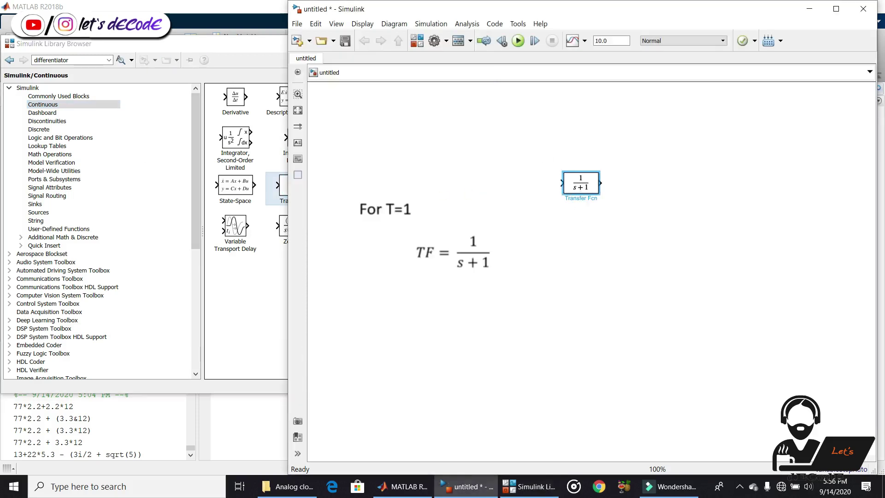
pyautogui.click(201, 185)
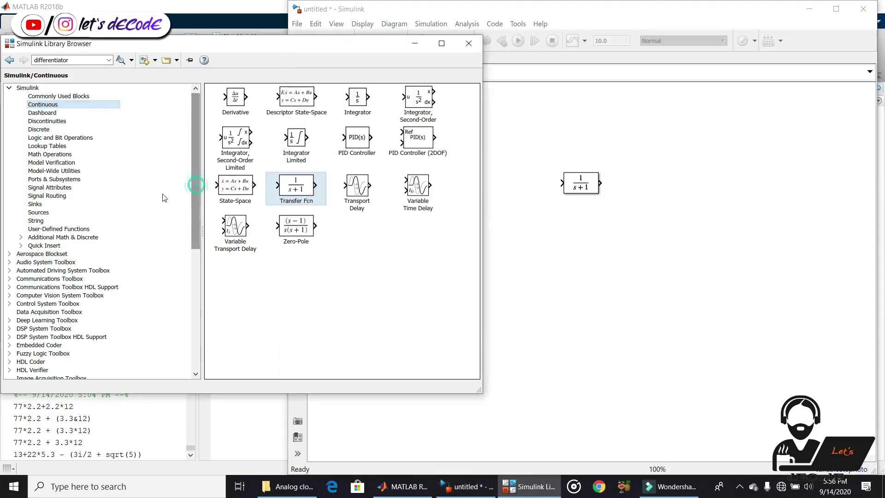
pyautogui.click(38, 212)
pyautogui.scroll(-3, 261, 340)
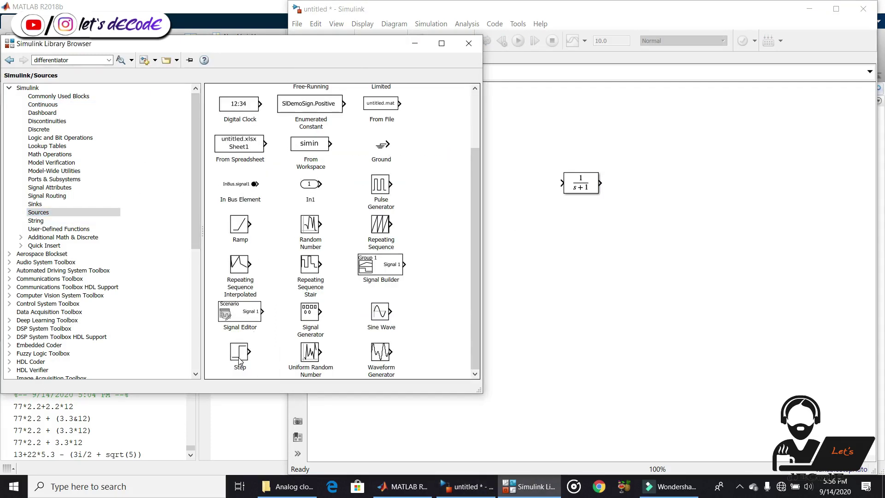
pyautogui.moveTo(240, 353); pyautogui.dragTo(504, 183)
pyautogui.click(35, 204)
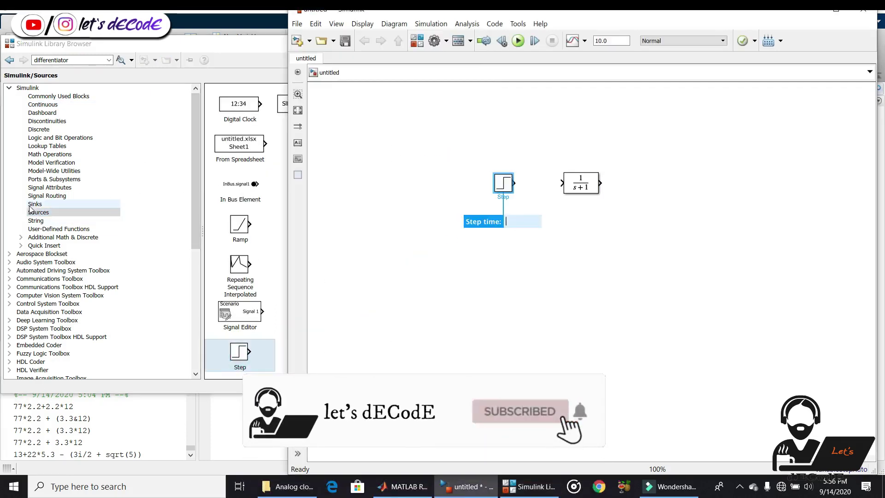
pyautogui.moveTo(235, 137); pyautogui.dragTo(671, 188)
# Wire the Step into the Transfer Fcn and its output into the Scope
pyautogui.click(649, 182)
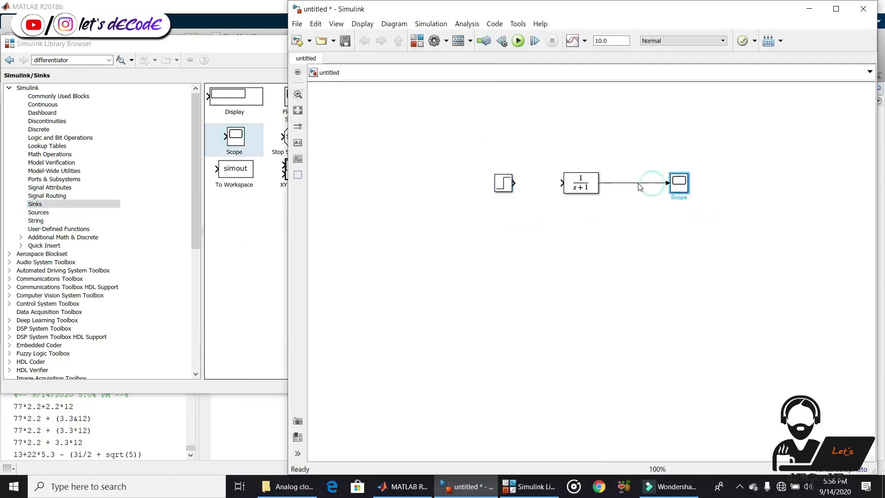
pyautogui.click(503, 183)
pyautogui.click(525, 183)
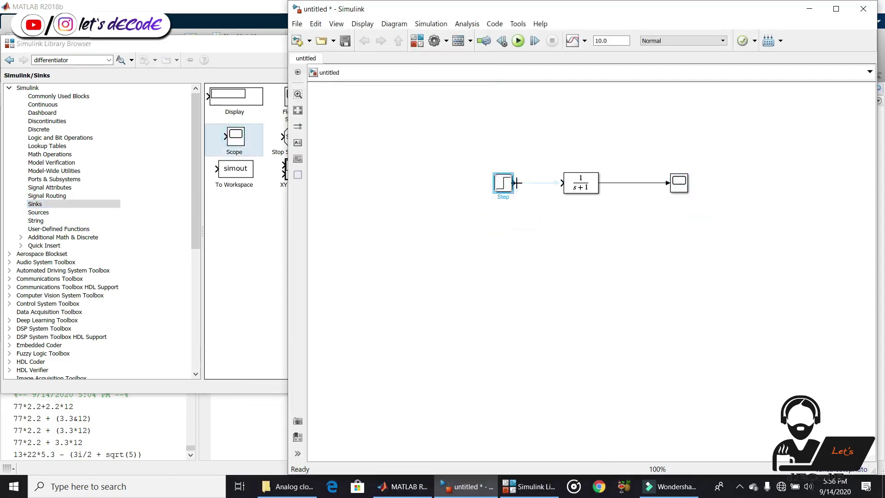
pyautogui.click(567, 229)
# Run the simulation and view the 1/(s+1) step response on the maximized Scope
pyautogui.click(518, 41)
pyautogui.click(678, 187)
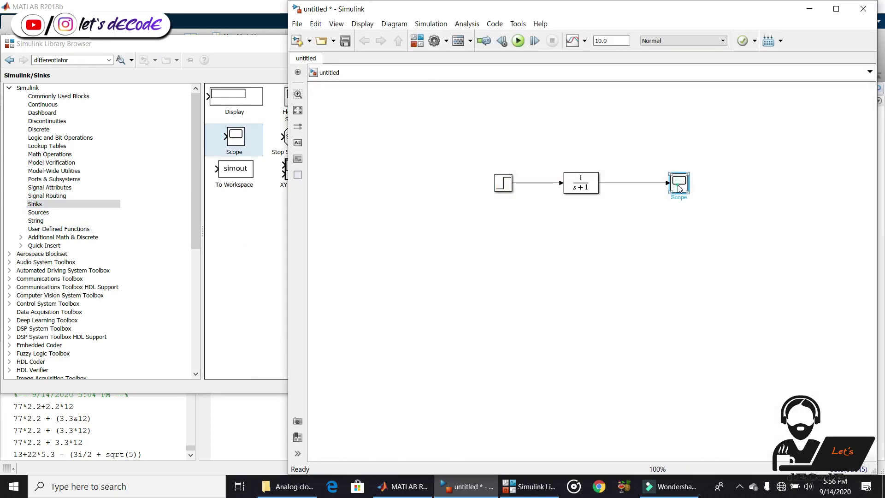
pyautogui.doubleClick(678, 187)
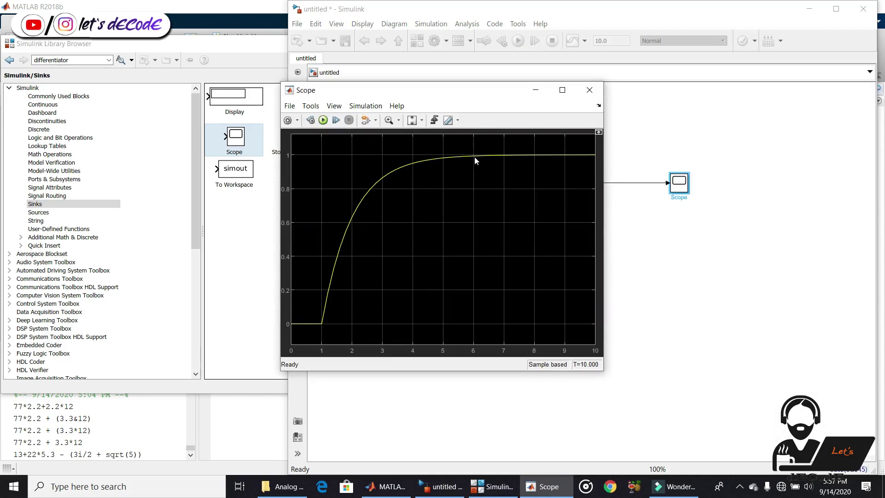
pyautogui.click(562, 90)
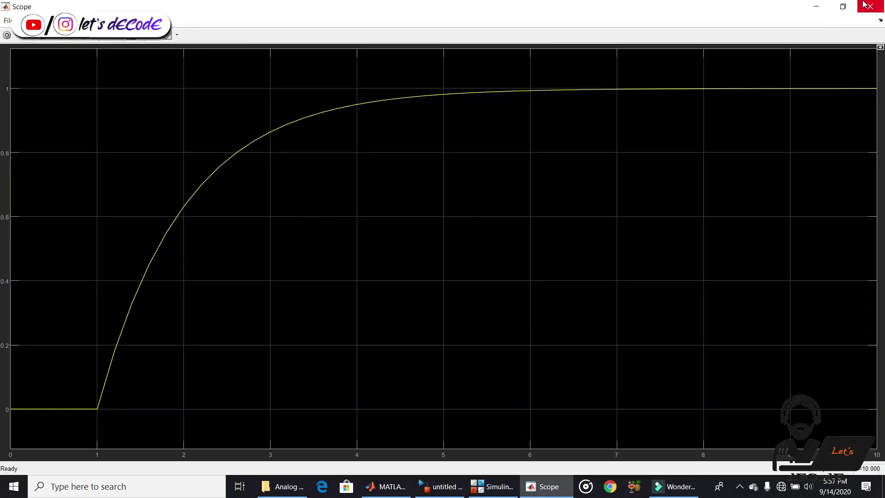
pyautogui.click(870, 6)
# Duplicate the transfer function below the original and set its denominator to [2 1]
pyautogui.doubleClick(577, 215)
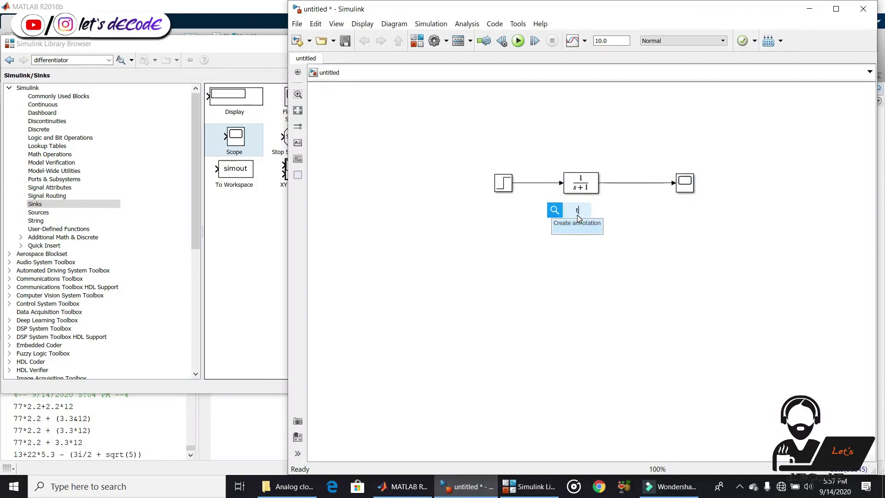
pyautogui.hotkey('ctrl', 'v')
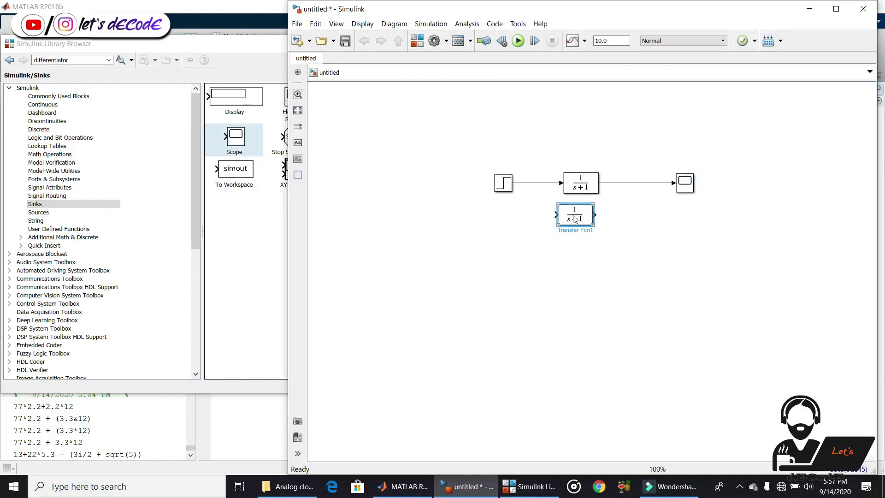
pyautogui.moveTo(579, 261); pyautogui.dragTo(579, 238)
pyautogui.doubleClick(580, 238)
pyautogui.tripleClick(621, 239)
pyautogui.write('[2 1]')
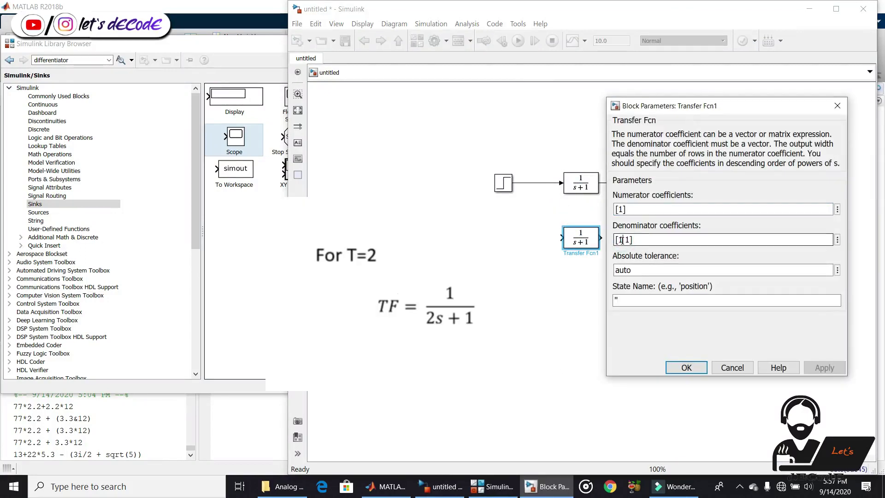
pyautogui.click(686, 367)
# Branch the Step into the 1/(2s+1) block, wire it to the Scope, and compare responses
pyautogui.moveTo(560, 237); pyautogui.dragTo(540, 183)
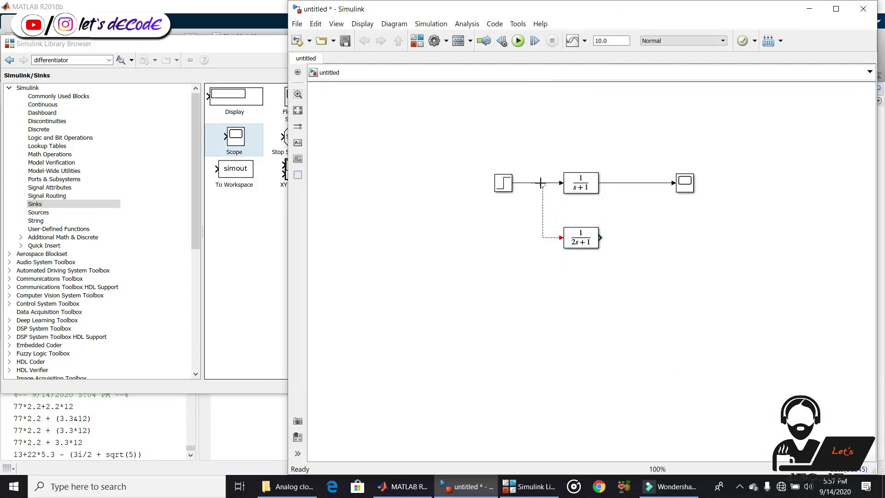
pyautogui.moveTo(600, 238); pyautogui.dragTo(706, 219)
pyautogui.click(673, 253)
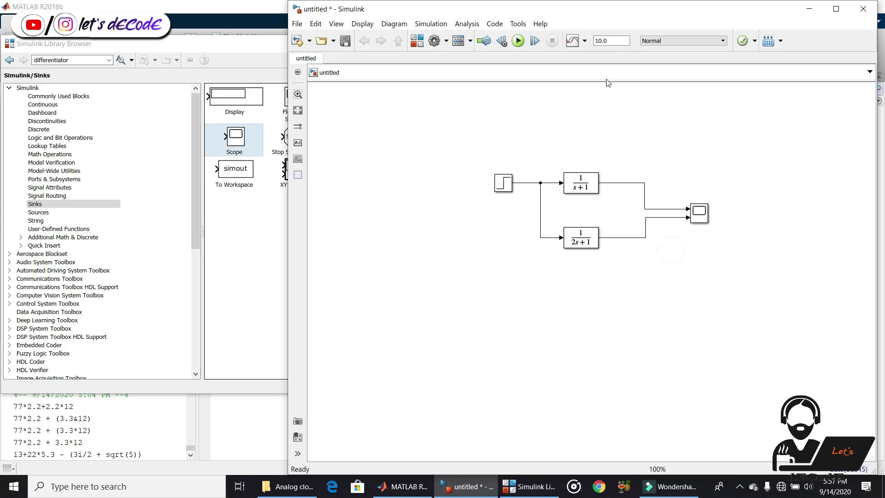
pyautogui.click(518, 41)
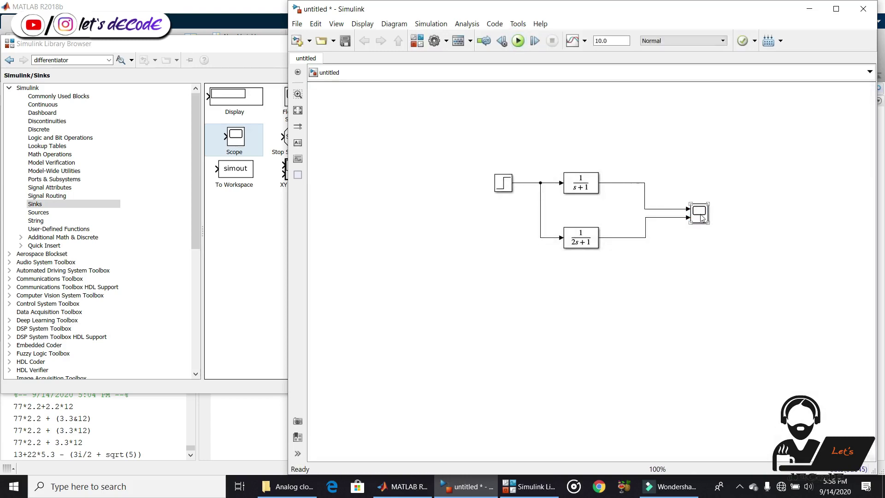
pyautogui.doubleClick(701, 214)
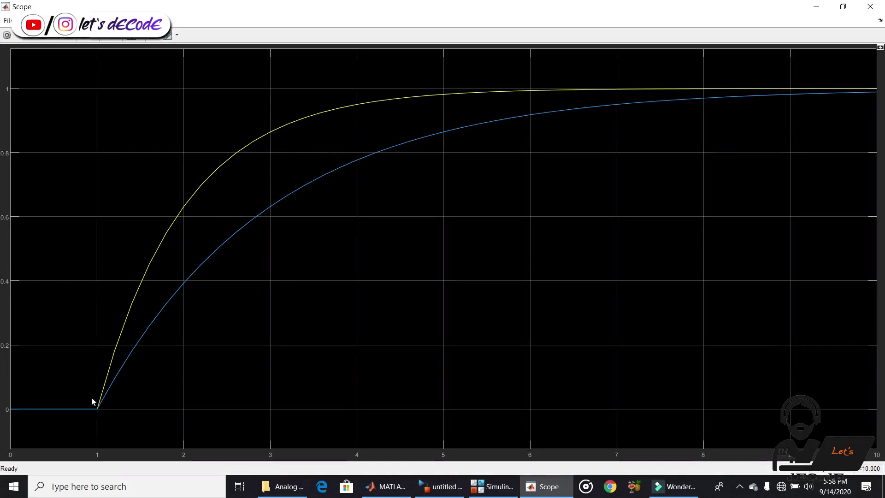
pyautogui.click(843, 6)
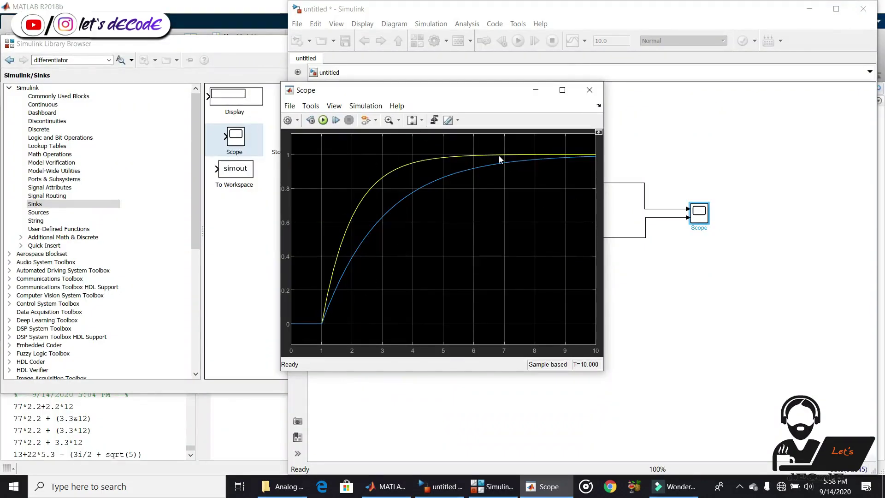
# Replace the Step source with a Ramp block connected to the existing signal line
pyautogui.click(589, 90)
pyautogui.click(138, 43)
pyautogui.click(38, 212)
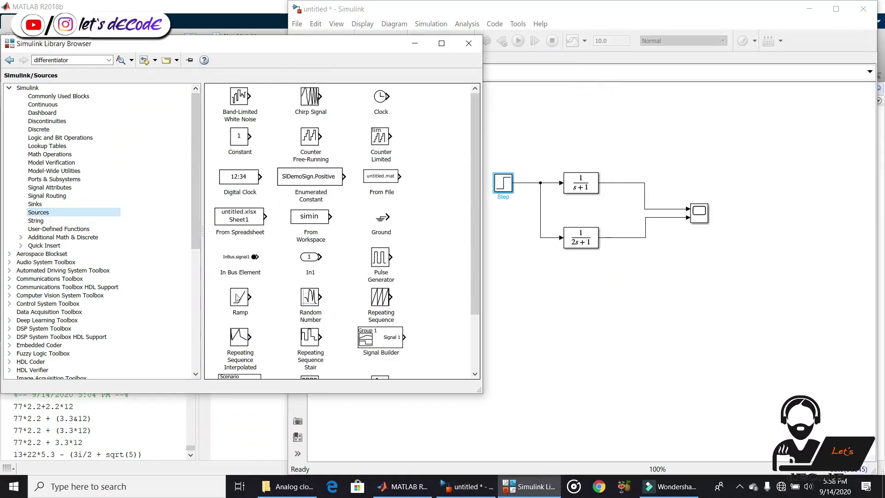
pyautogui.moveTo(237, 297); pyautogui.dragTo(509, 229)
pyautogui.click(509, 183)
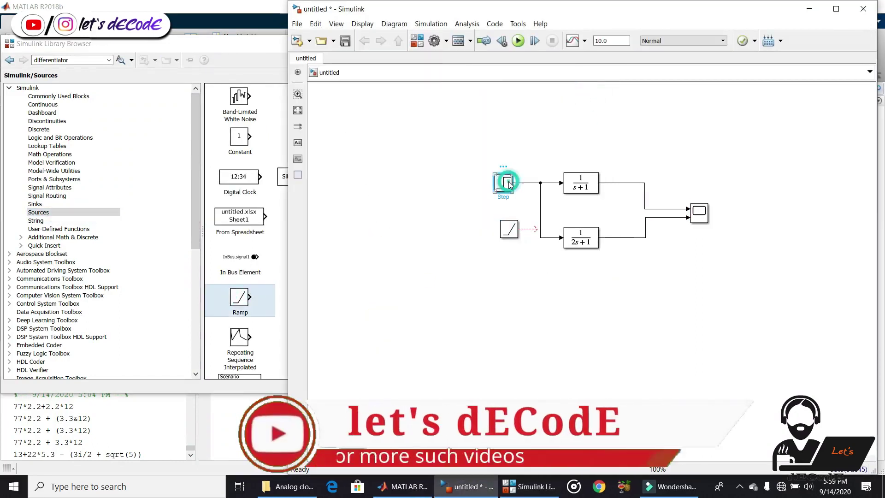
pyautogui.press('Delete')
pyautogui.moveTo(509, 230); pyautogui.dragTo(493, 230)
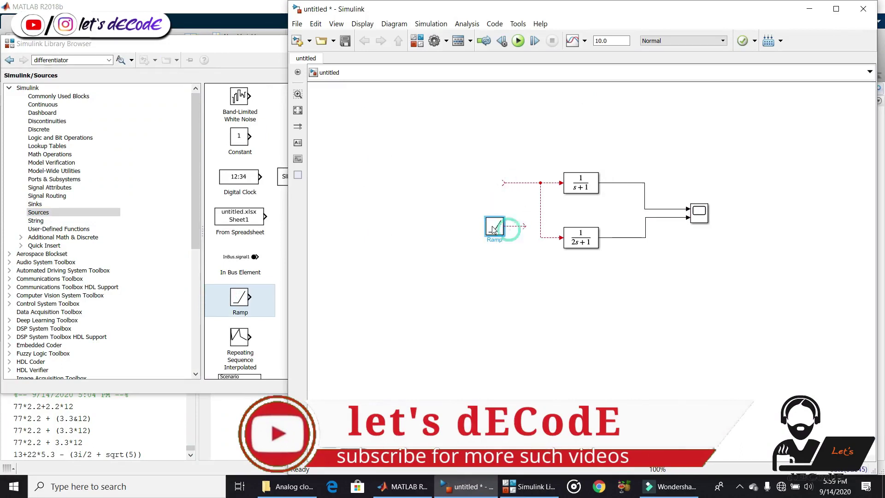
pyautogui.moveTo(503, 183); pyautogui.dragTo(504, 226)
pyautogui.click(532, 234)
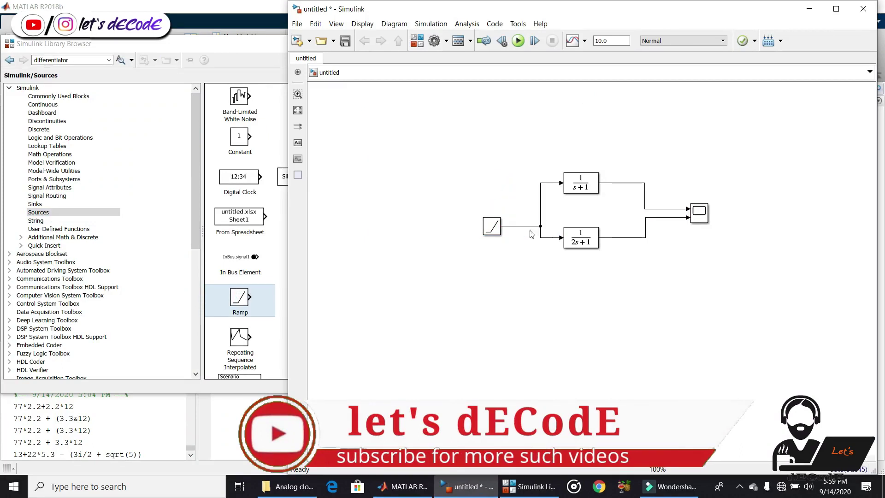
# Wire the ramp into the Scope's third input, rerun, and view all three signals maximized
pyautogui.click(518, 40)
pyautogui.doubleClick(698, 214)
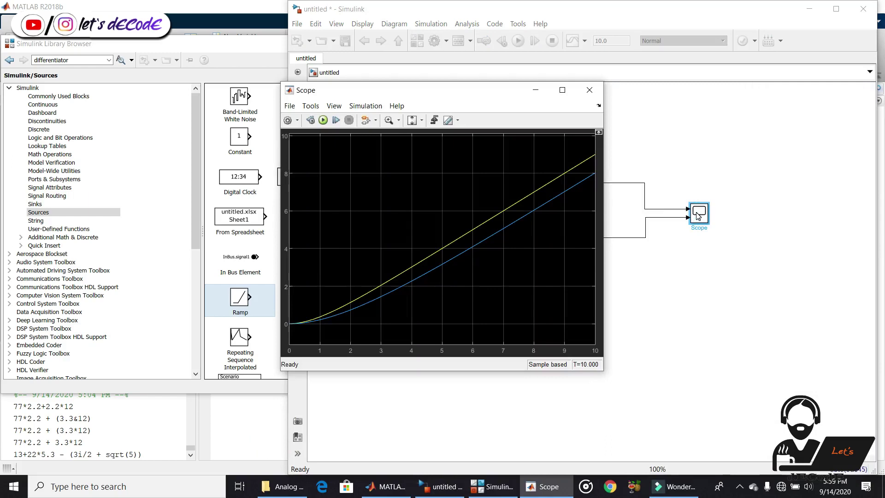
pyautogui.click(589, 90)
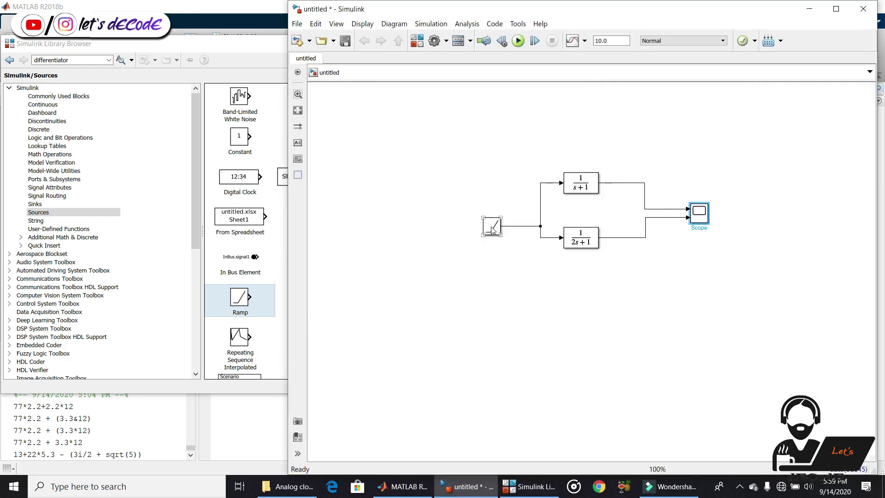
pyautogui.moveTo(708, 223); pyautogui.dragTo(516, 226)
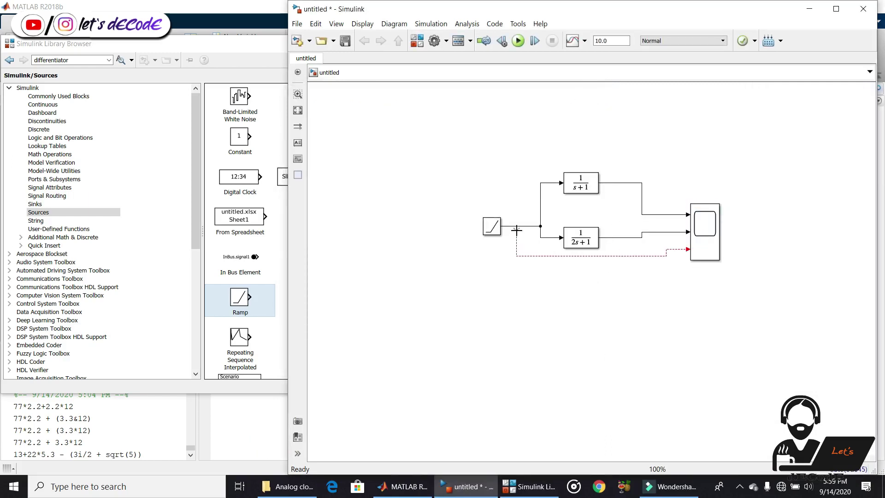
pyautogui.click(518, 40)
pyautogui.doubleClick(705, 230)
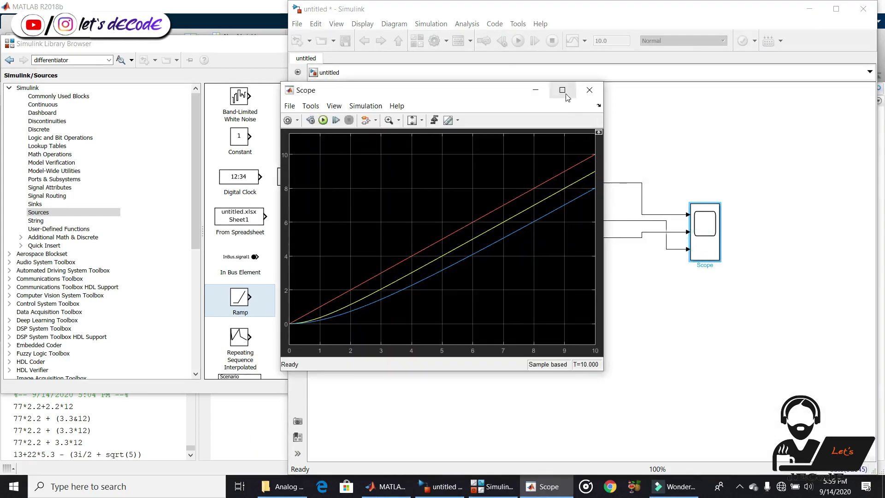
pyautogui.doubleClick(568, 89)
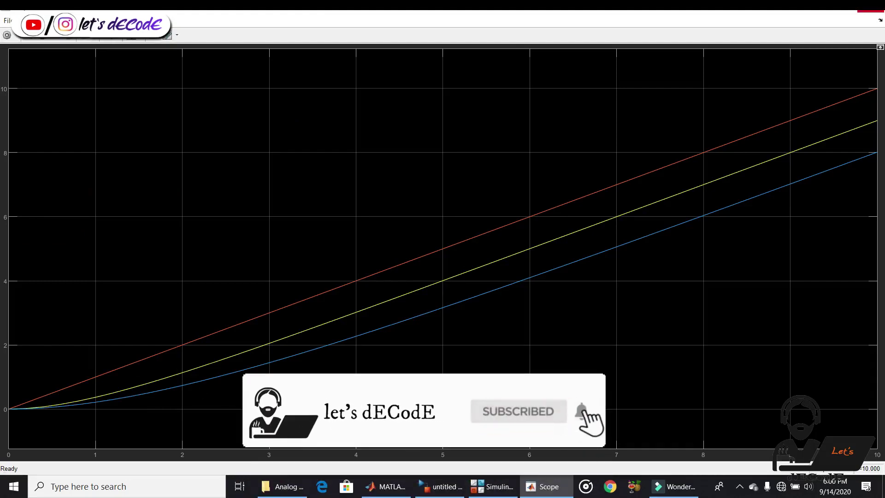
pyautogui.click(852, 5)
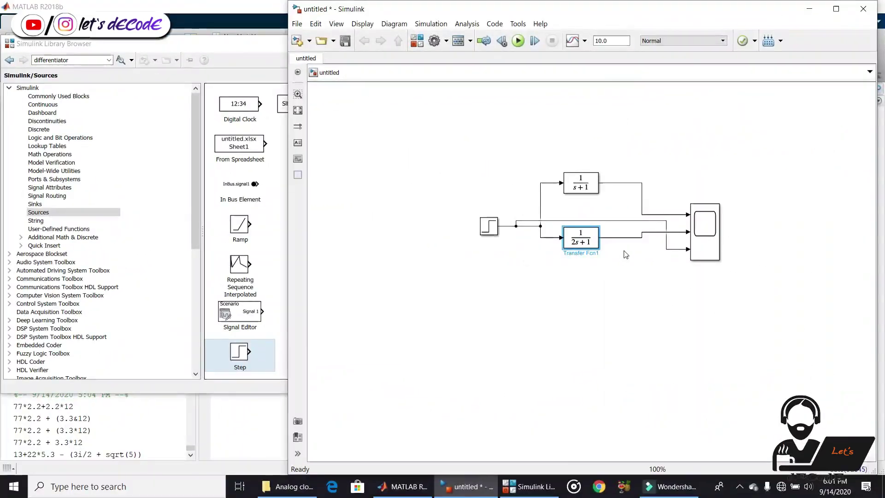
# Delete the 1/(2s+1) block and set the other transfer function to [25] over [1 5 25]
pyautogui.moveTo(628, 267); pyautogui.dragTo(557, 236)
pyautogui.press('Delete')
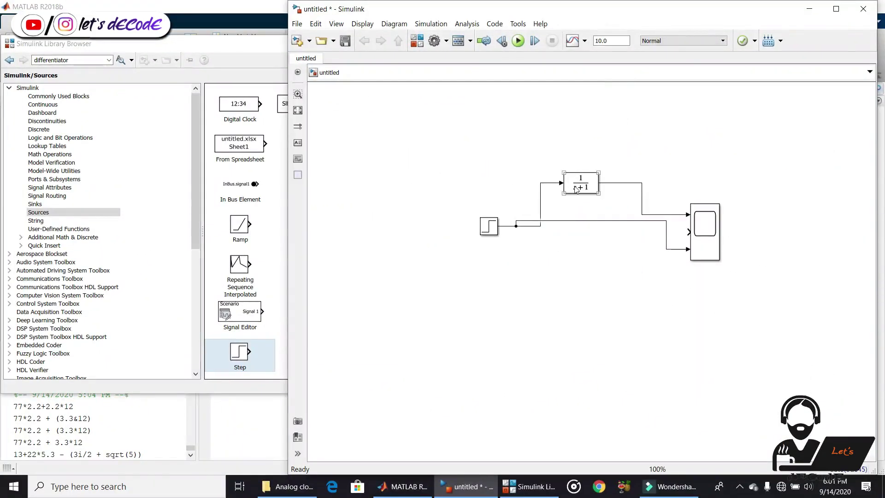
pyautogui.doubleClick(578, 184)
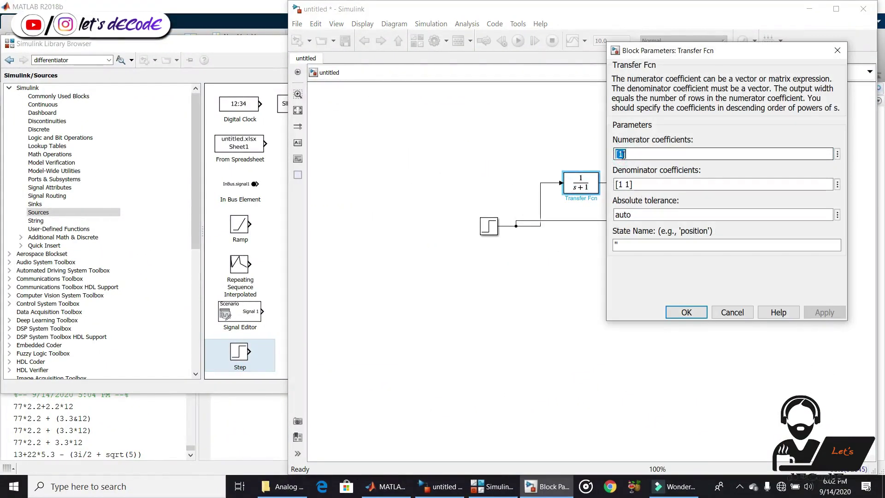
pyautogui.write('25')
pyautogui.moveTo(617, 184); pyautogui.dragTo(630, 184)
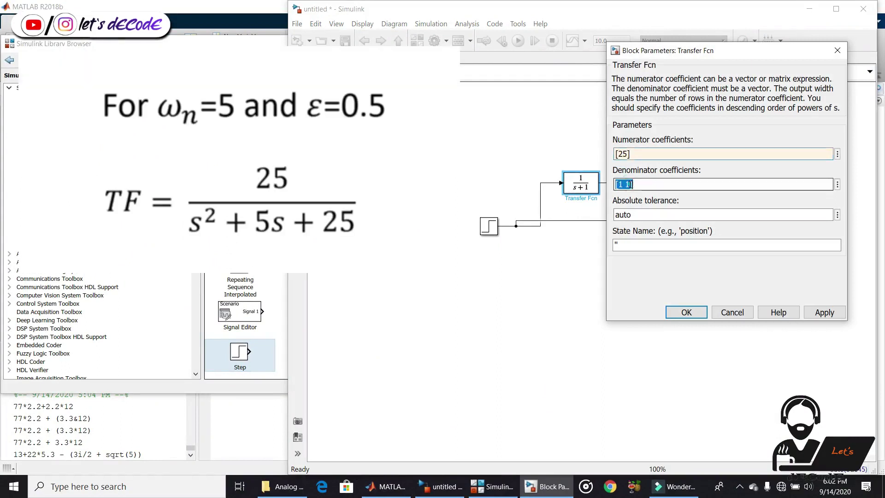
pyautogui.press('BackSpace')
pyautogui.write('[1 ')
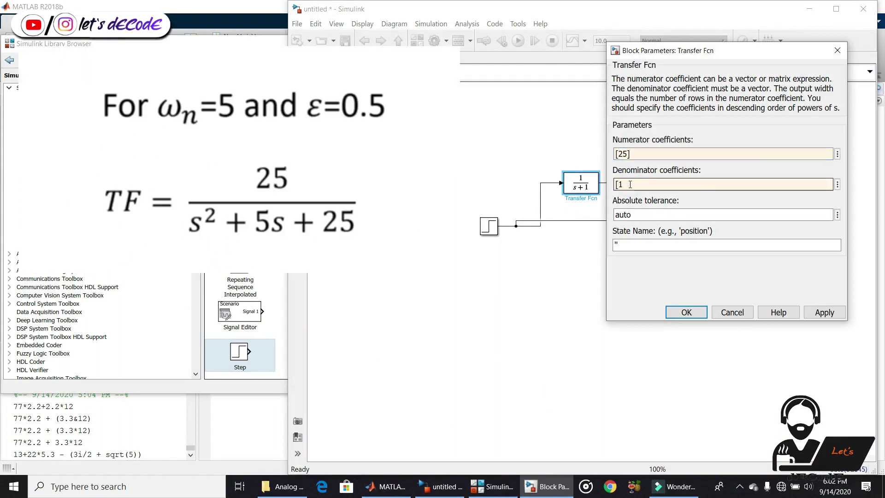
pyautogui.write('5 25]')
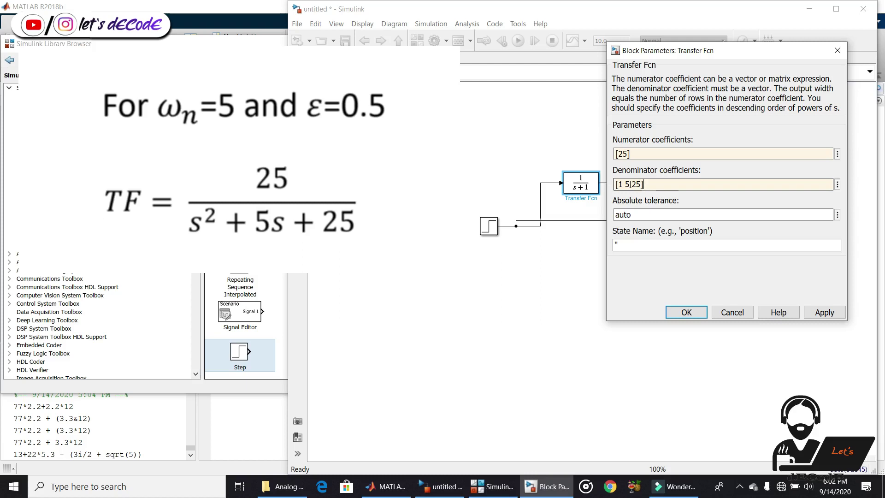
pyautogui.click(687, 313)
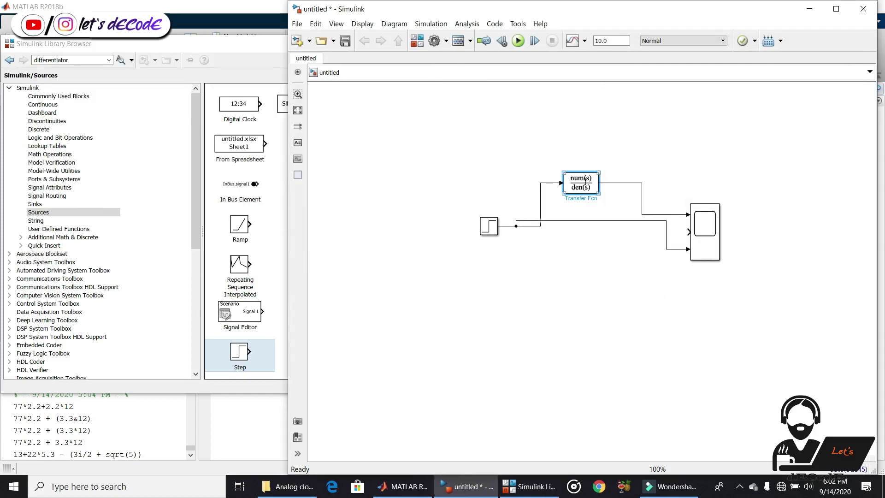
pyautogui.moveTo(594, 188); pyautogui.dragTo(613, 203)
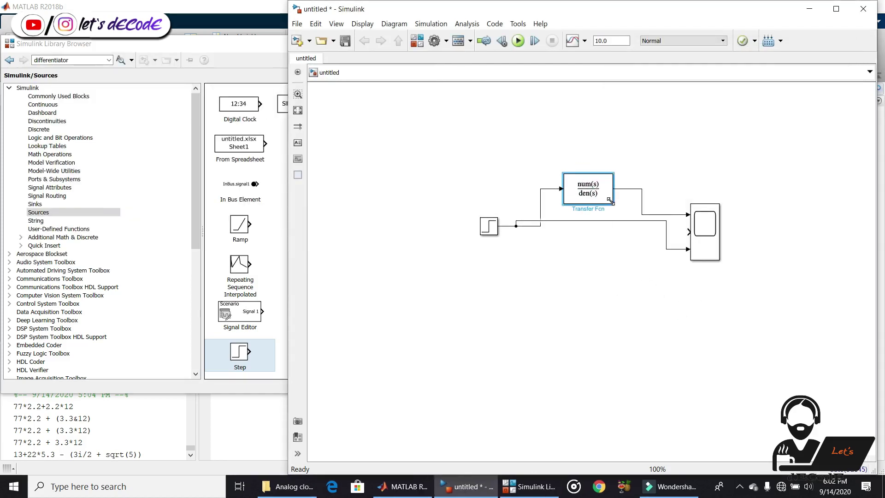
pyautogui.click(611, 146)
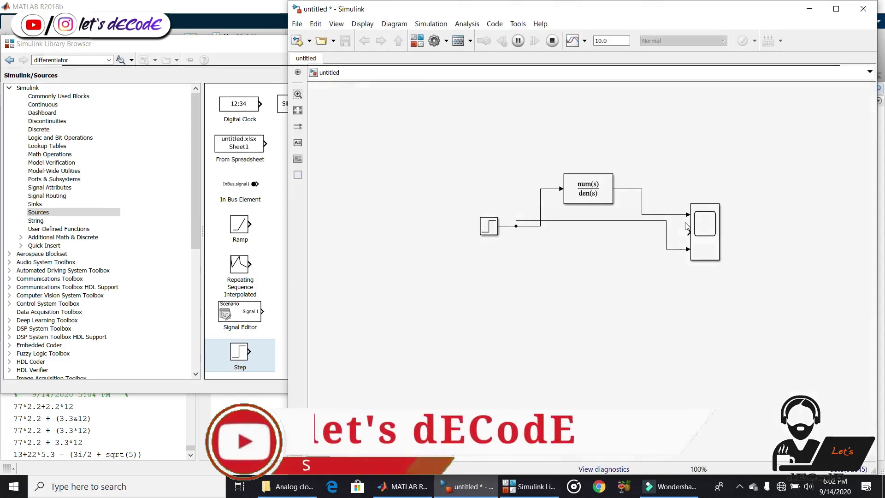
# Inspect the 25/(s²+5s+25) response overshooting to about 1.16 on the maximized Scope
pyautogui.click(703, 235)
pyautogui.doubleClick(703, 235)
pyautogui.click(565, 95)
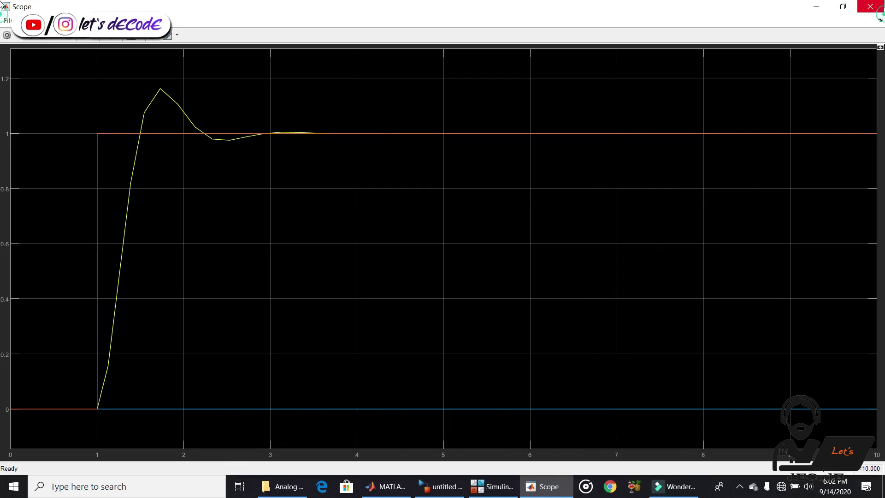
pyautogui.click(870, 7)
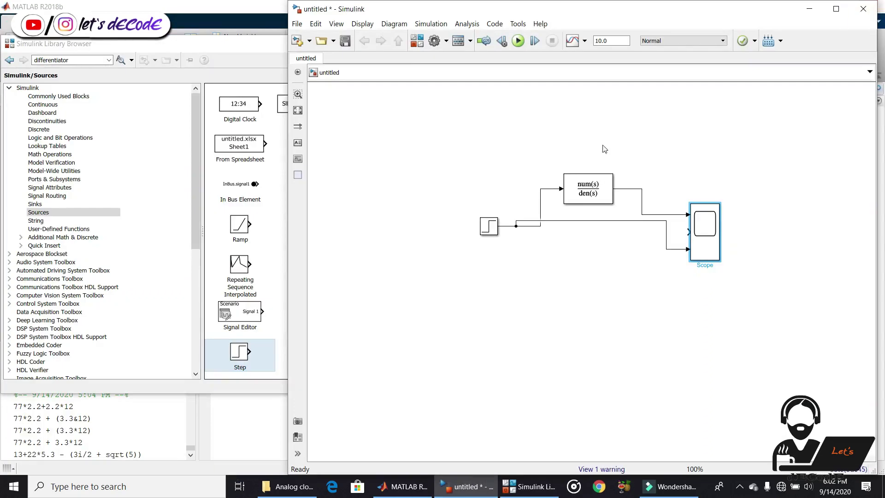
# Quick-insert a Transfer Fcn block, fed by the step signal and wired into the Scope
pyautogui.click(587, 188)
pyautogui.doubleClick(583, 258)
pyautogui.write('tor')
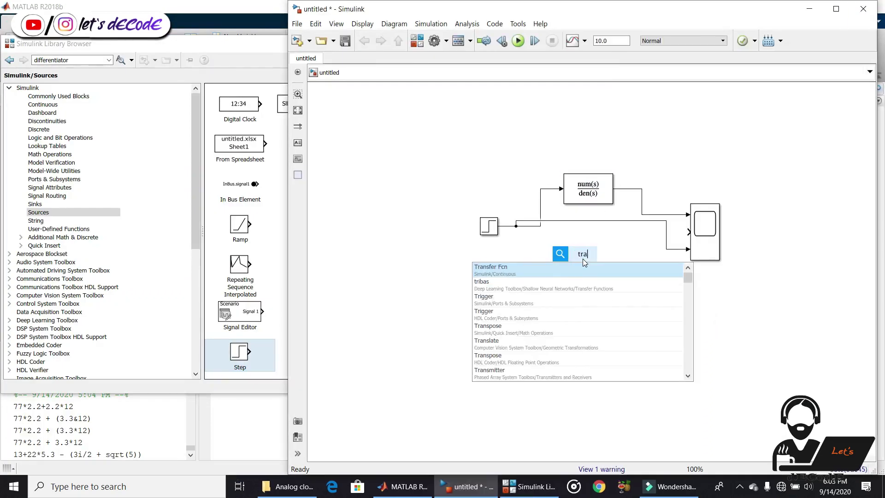
pyautogui.press('Return')
pyautogui.moveTo(543, 235); pyautogui.dragTo(538, 226)
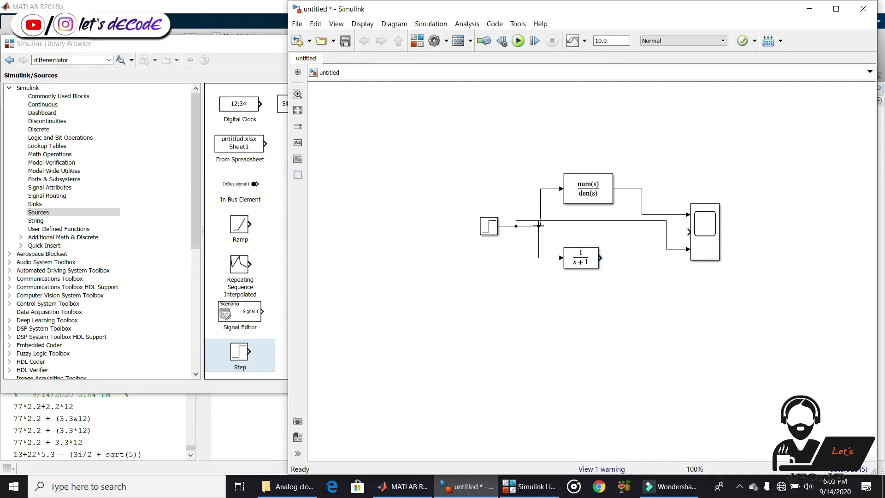
pyautogui.moveTo(600, 261); pyautogui.dragTo(688, 234)
# Set the new transfer function's numerator to [25] and denominator to [1 10 25]
pyautogui.doubleClick(588, 261)
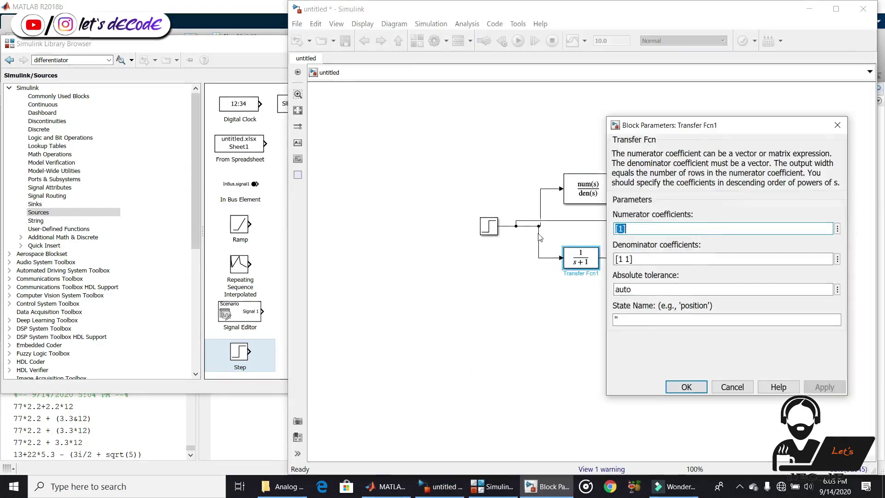
pyautogui.click(624, 227)
pyautogui.press('BackSpace')
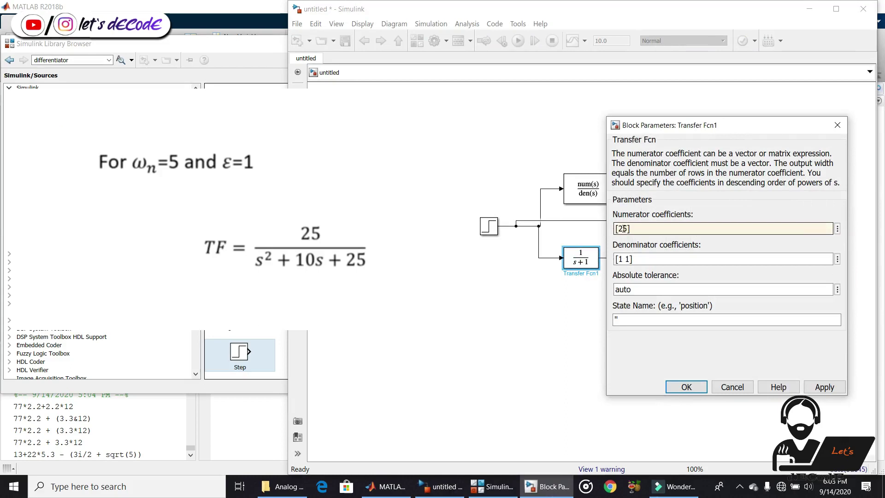
pyautogui.doubleClick(623, 259)
pyautogui.write('1 10 25')
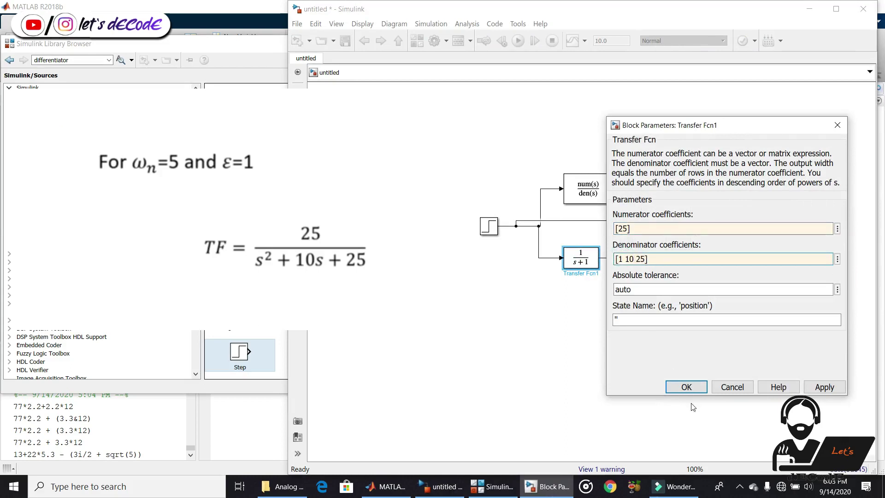
pyautogui.click(687, 386)
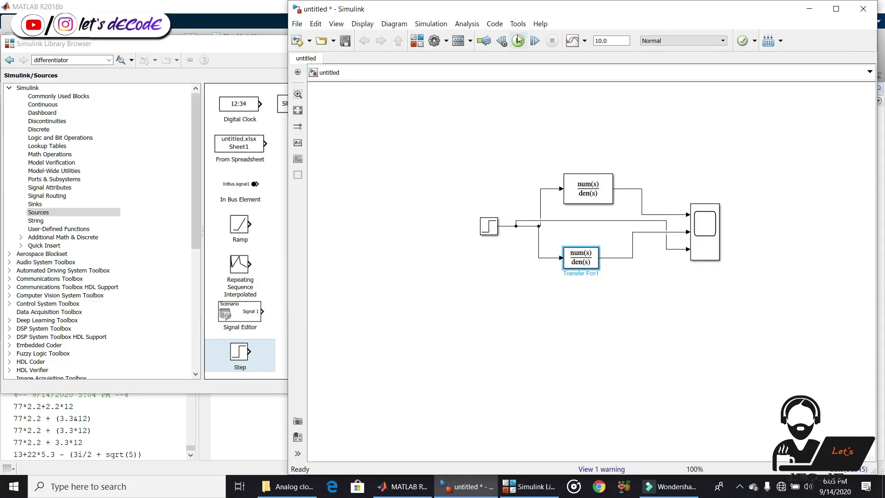
# Run the simulation and compare the non-overshooting ζ=1 response on the Scope
pyautogui.click(701, 243)
pyautogui.doubleClick(701, 243)
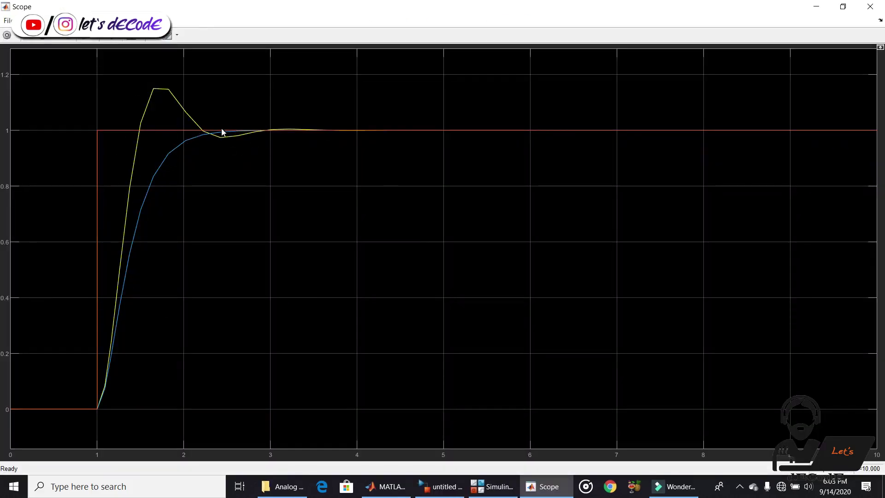
pyautogui.click(870, 7)
pyautogui.doubleClick(580, 302)
# Quick-insert a third Transfer Fcn block and wire it into the diagram
pyautogui.write('trans')
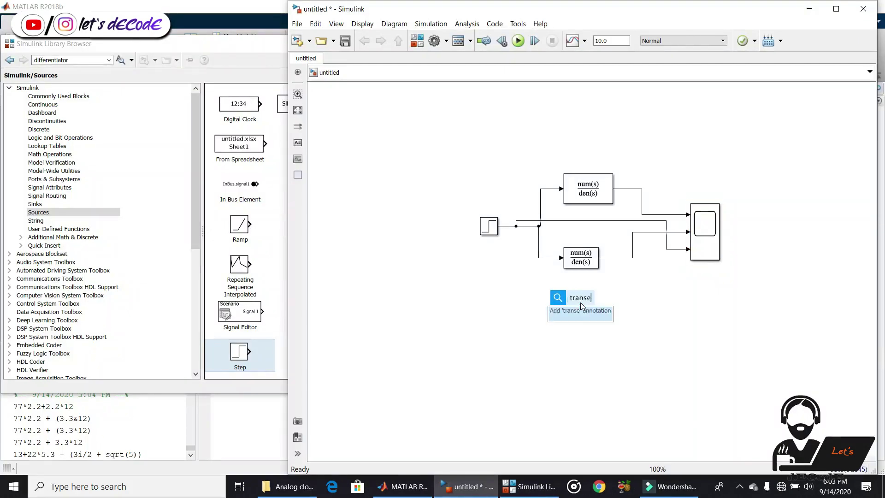
pyautogui.press('Return')
pyautogui.moveTo(538, 258); pyautogui.dragTo(559, 301)
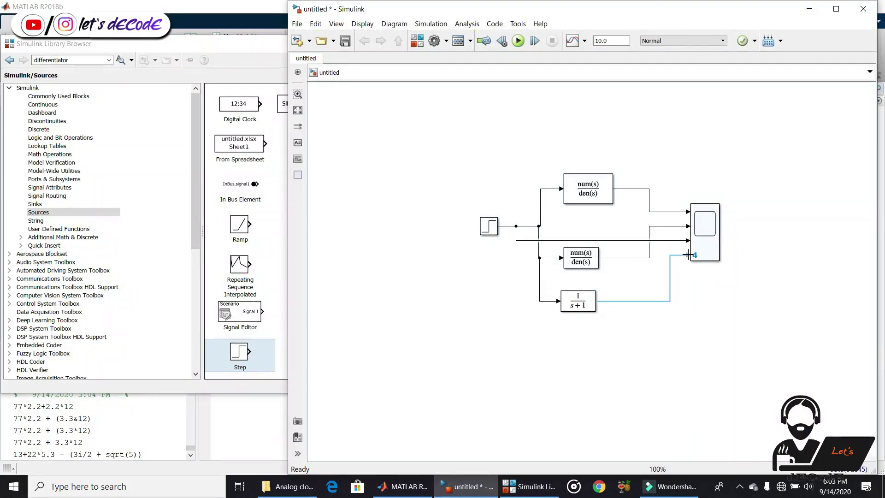
# Set the third transfer function to [25] over [1 20 25] and run the simulation
pyautogui.doubleClick(577, 302)
pyautogui.write('[25]')
pyautogui.click(624, 302)
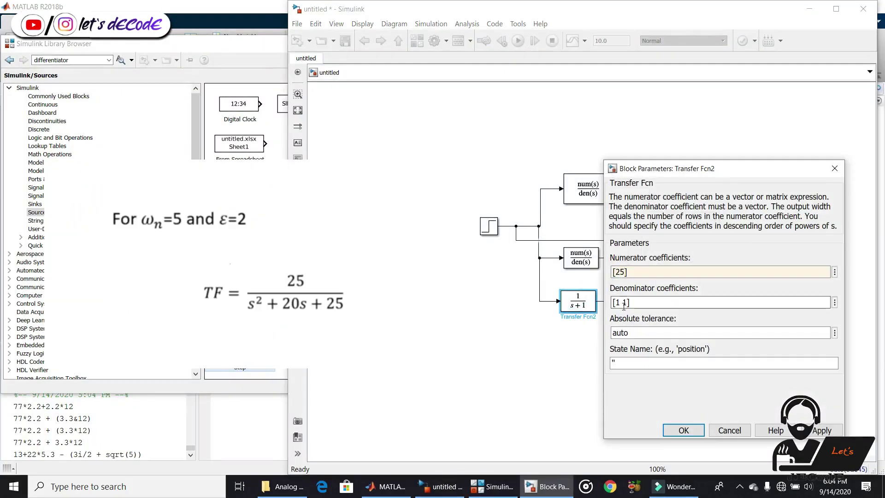
pyautogui.write('20 25')
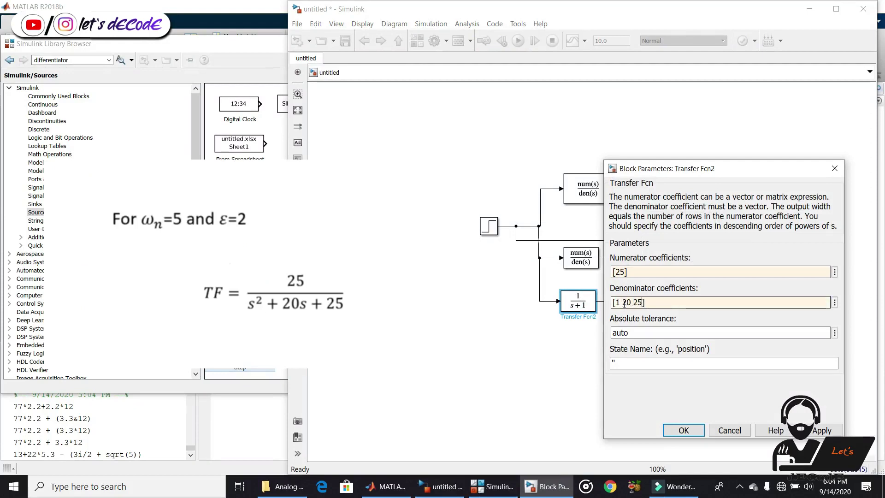
pyautogui.click(683, 430)
pyautogui.click(519, 41)
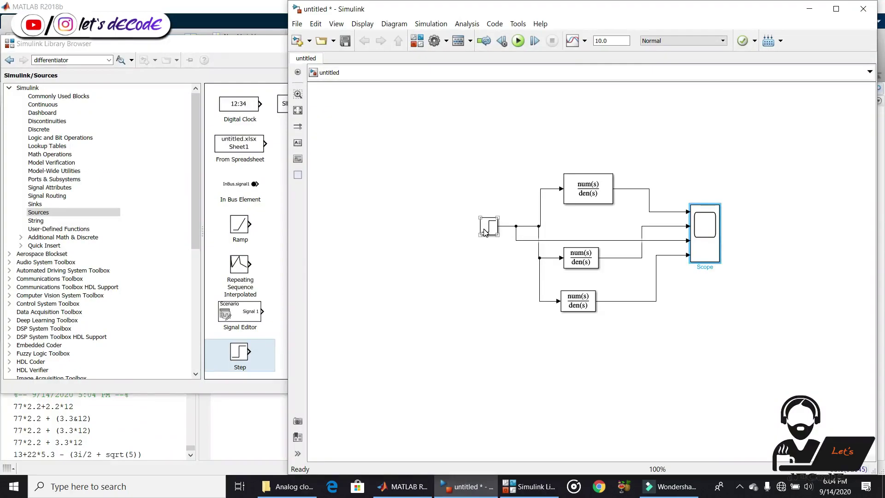
# Swap the Step for a Ramp on the branch lines, run, and view ramp responses
pyautogui.moveTo(239, 224)
pyautogui.mouseDown()
pyautogui.moveTo(507, 290)
pyautogui.moveTo(488, 286)
pyautogui.moveTo(517, 237)
pyautogui.mouseUp()
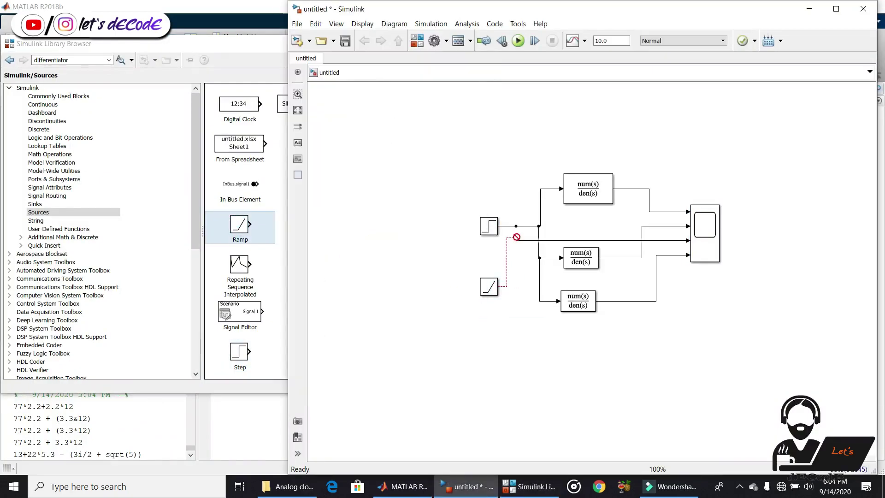
pyautogui.press('Delete')
pyautogui.moveTo(507, 286); pyautogui.dragTo(493, 226)
pyautogui.click(518, 41)
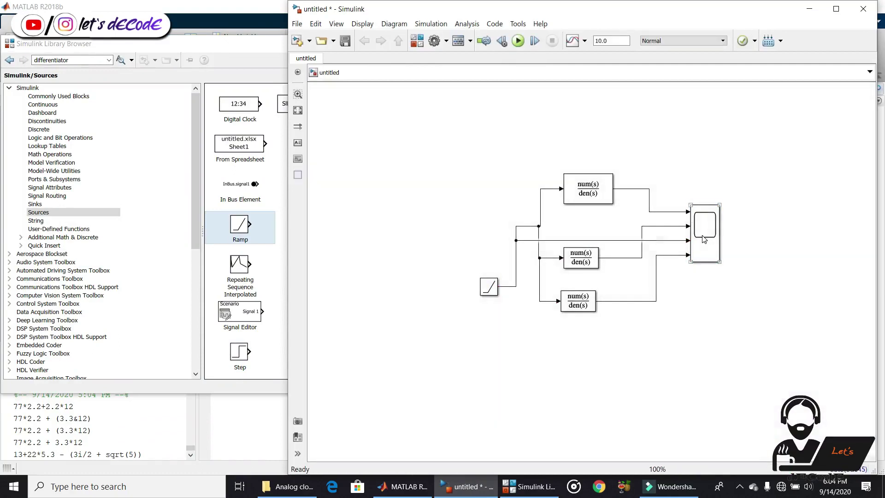
pyautogui.doubleClick(704, 230)
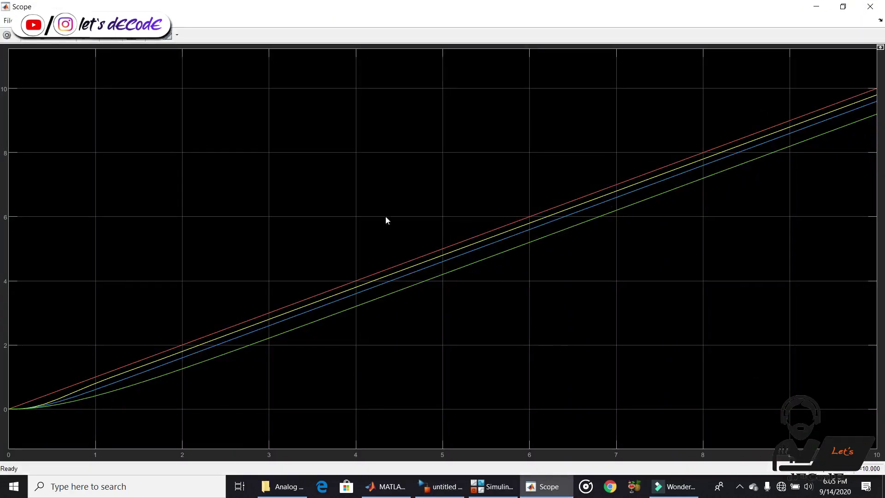